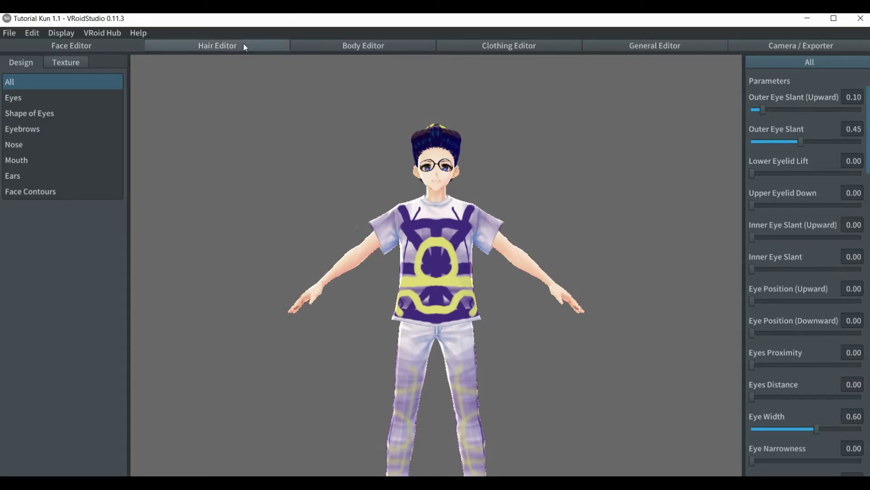
Step: Examine the character's face, glasses and hair up close from the front
scroll(370, 159, "up", 2)
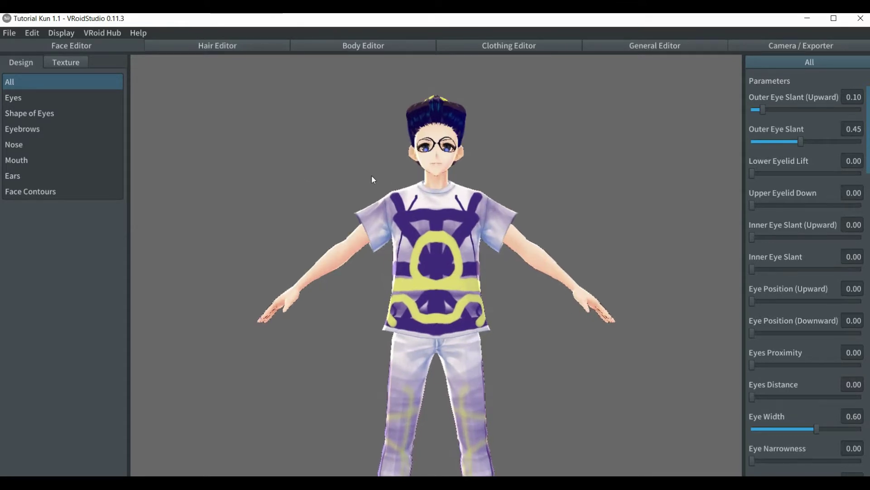
scroll(373, 180, "up", 3)
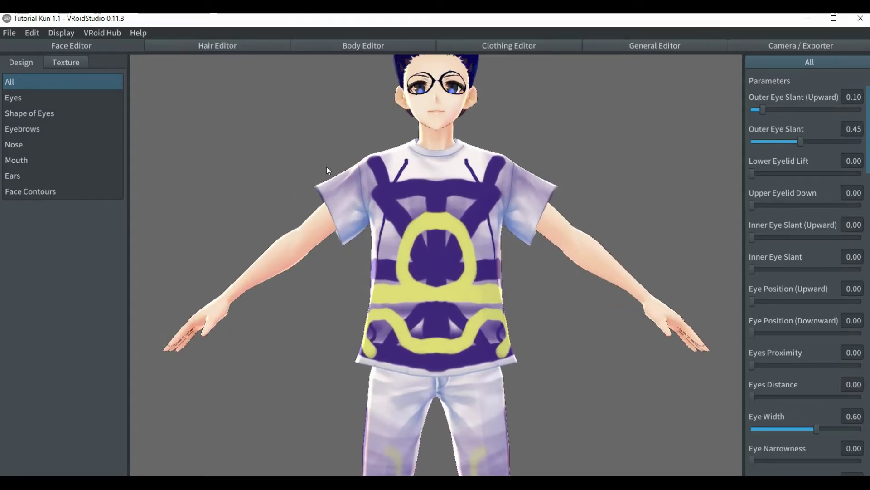
middle_click_drag(330, 170, 320, 271)
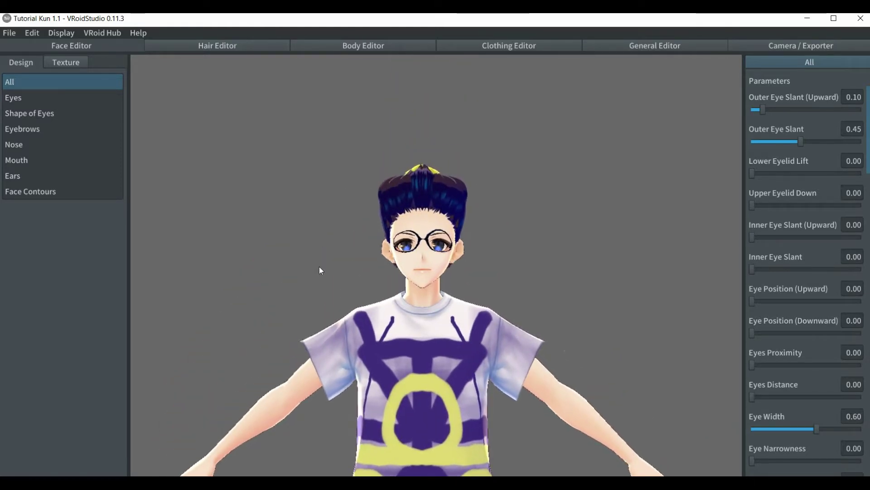
scroll(319, 268, "up", 1)
scroll(319, 268, "up", 2)
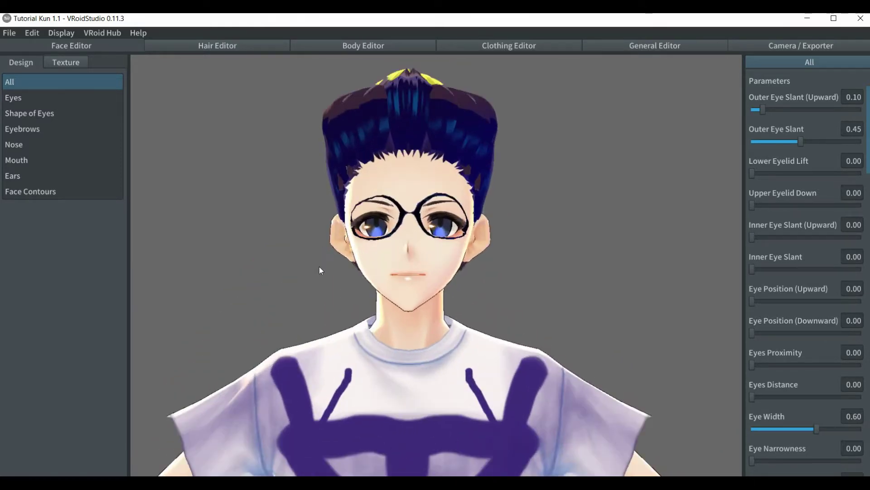
middle_click_drag(289, 247, 299, 251)
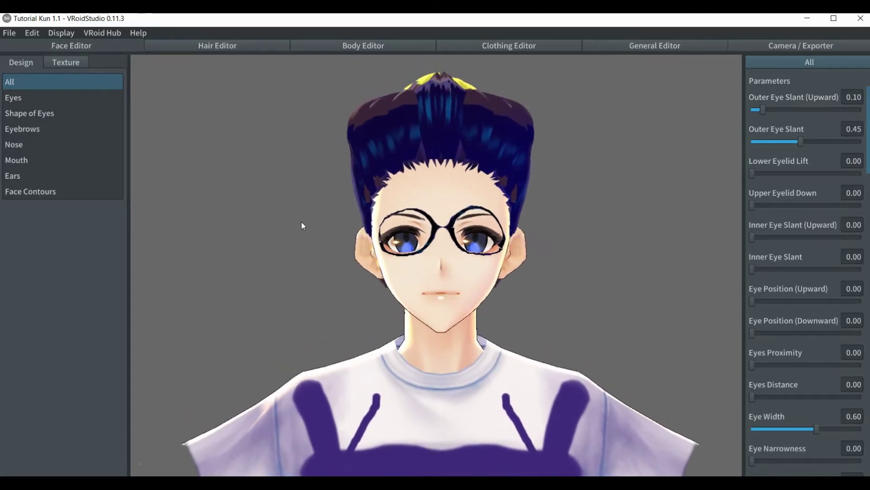
scroll(302, 225, "up", 2)
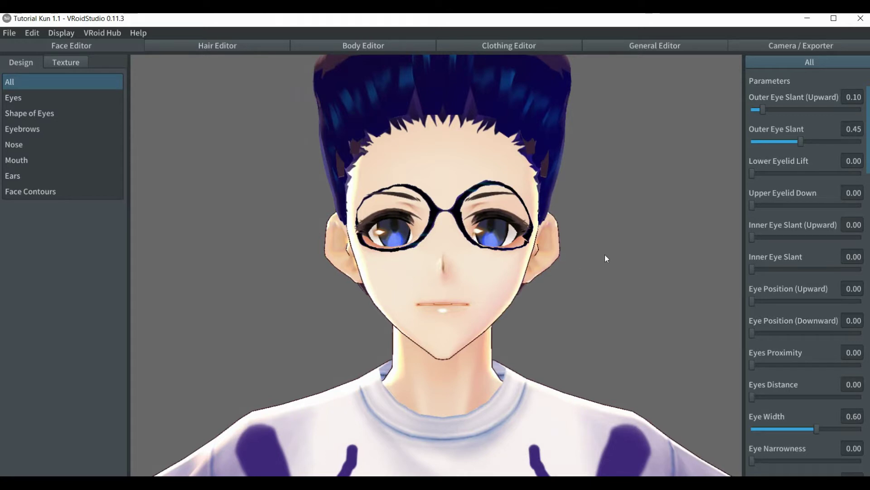
left_click(581, 254)
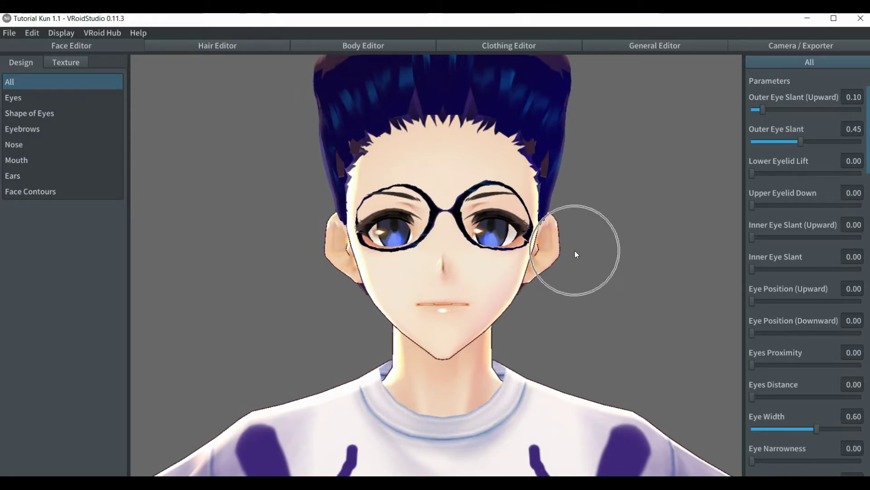
middle_click_drag(604, 256, 590, 267)
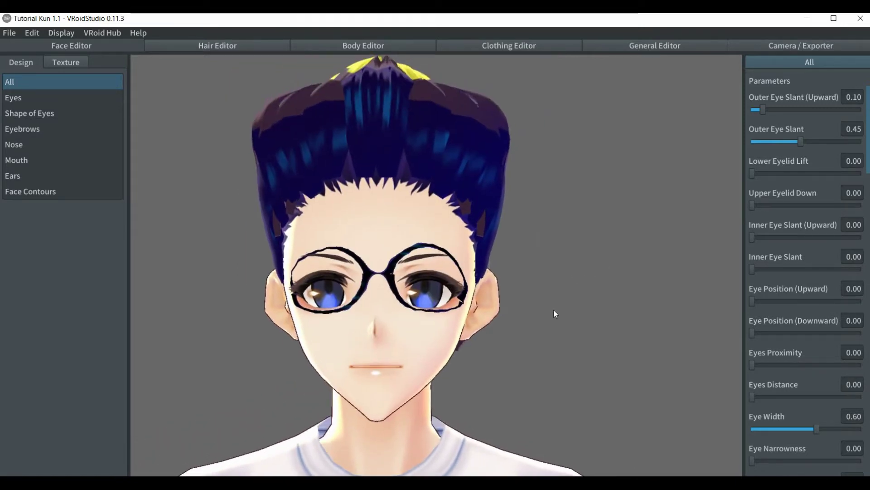
mouse_move(552, 336)
right_mouse_down()
mouse_move(502, 343)
mouse_move(564, 350)
mouse_move(552, 334)
right_mouse_up()
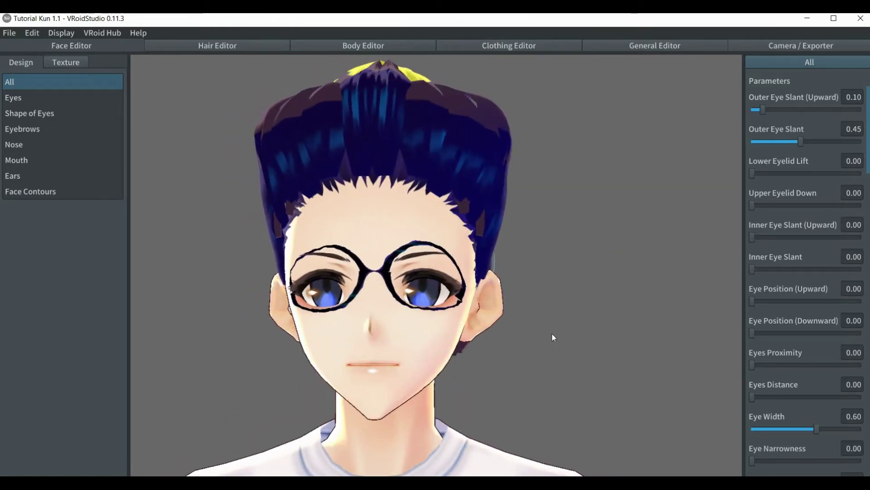
Step: Open the face's iris texture on its Default Image layer and turn on Mirror for painting
left_click(65, 63)
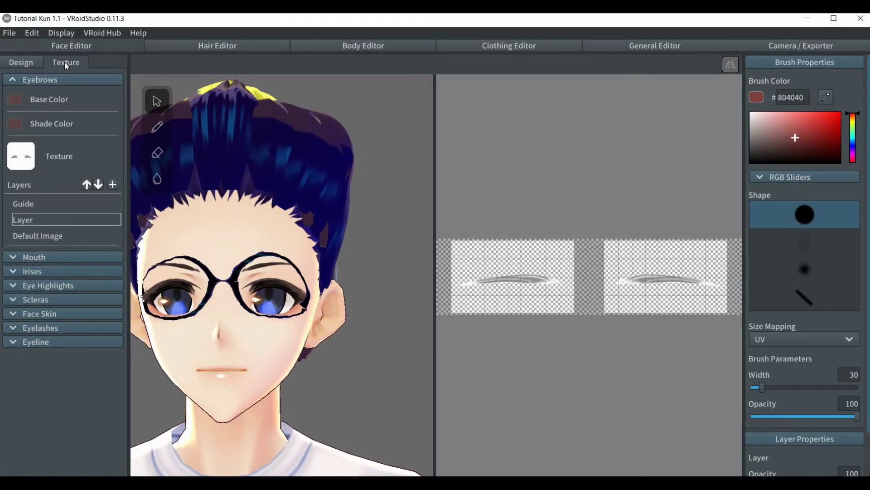
left_click(12, 80)
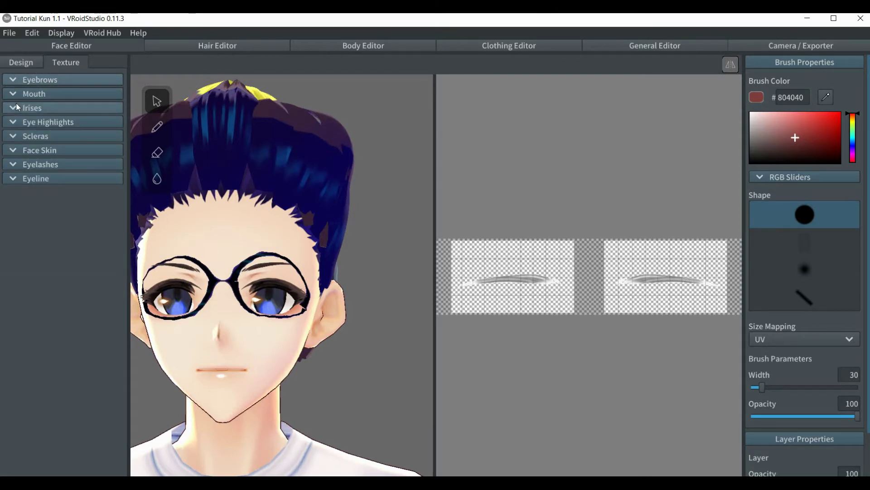
left_click(16, 108)
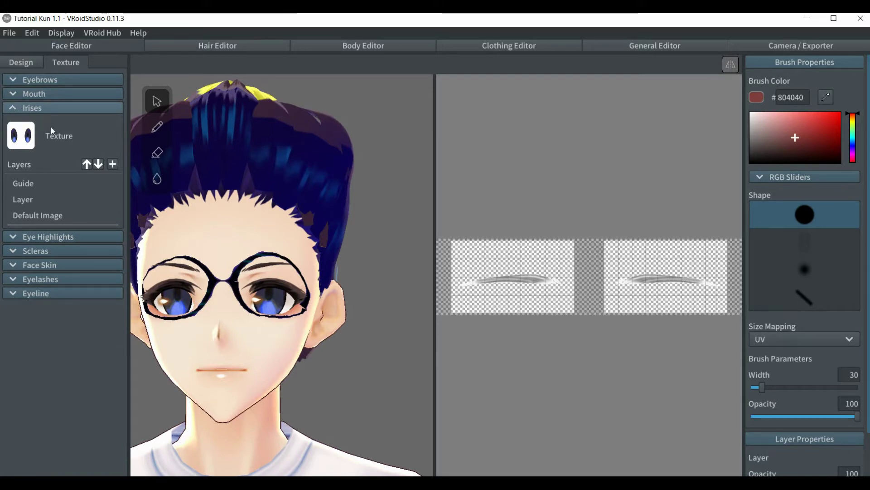
left_click(41, 217)
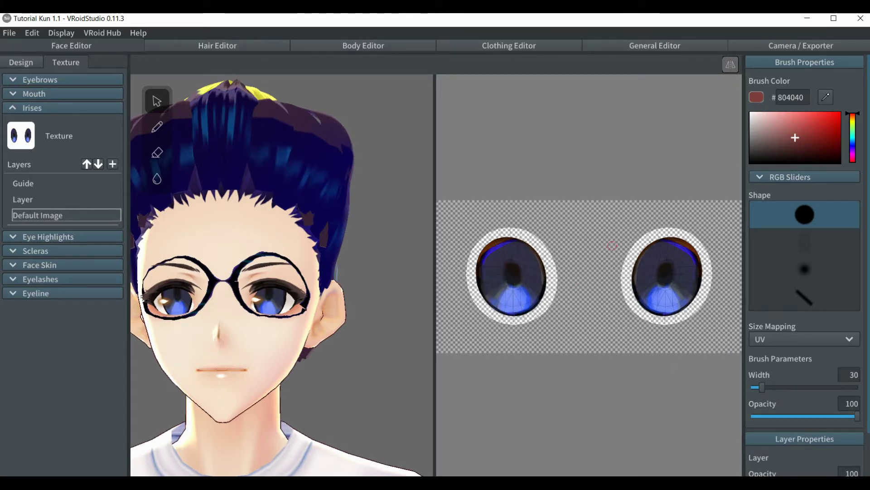
left_click(729, 66)
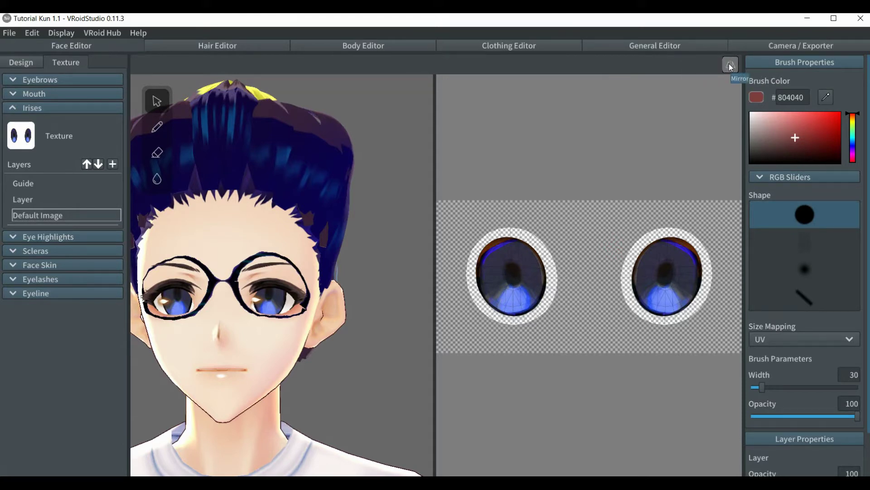
left_click(731, 66)
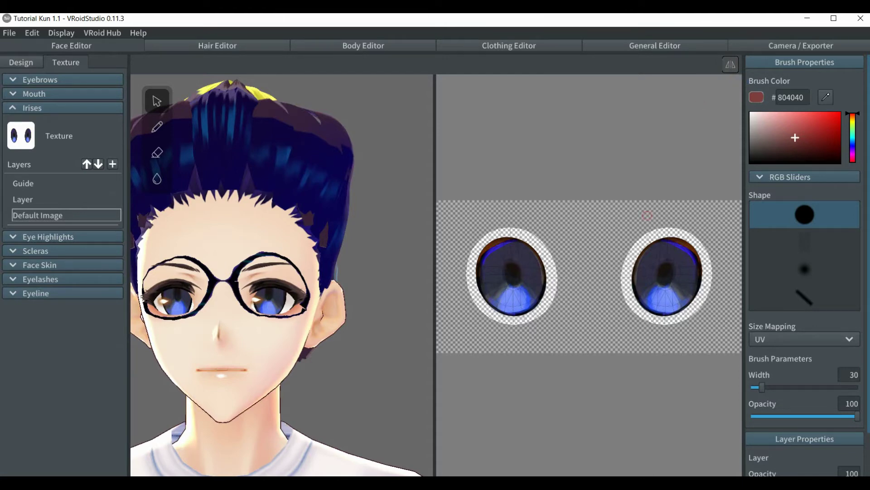
scroll(647, 216, "up", 5)
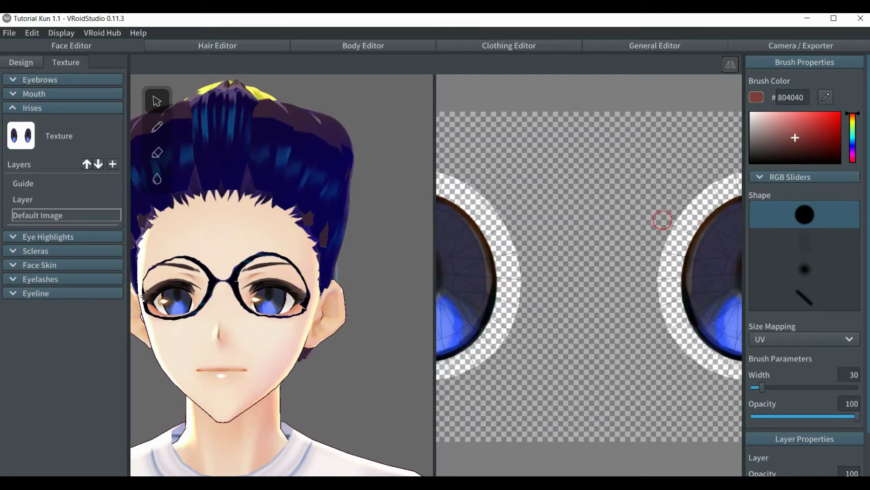
right_click_drag(659, 220, 494, 217)
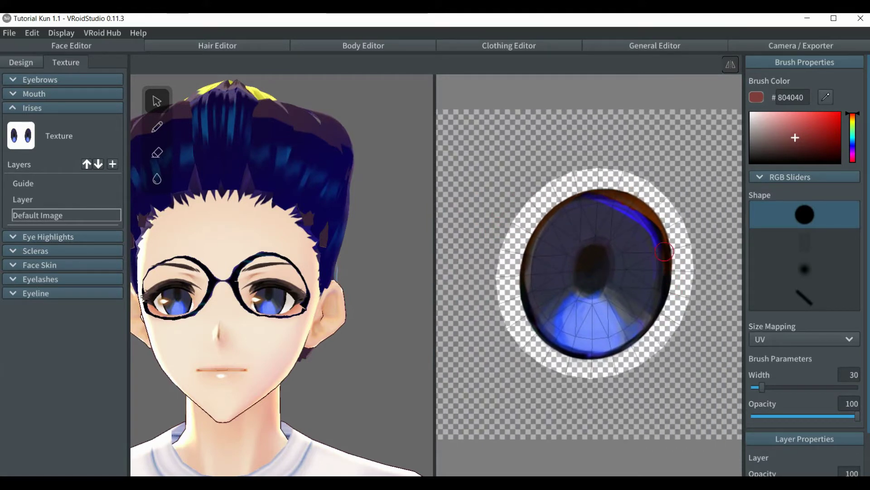
scroll(664, 243, "up", 1)
scroll(664, 244, "up", 2)
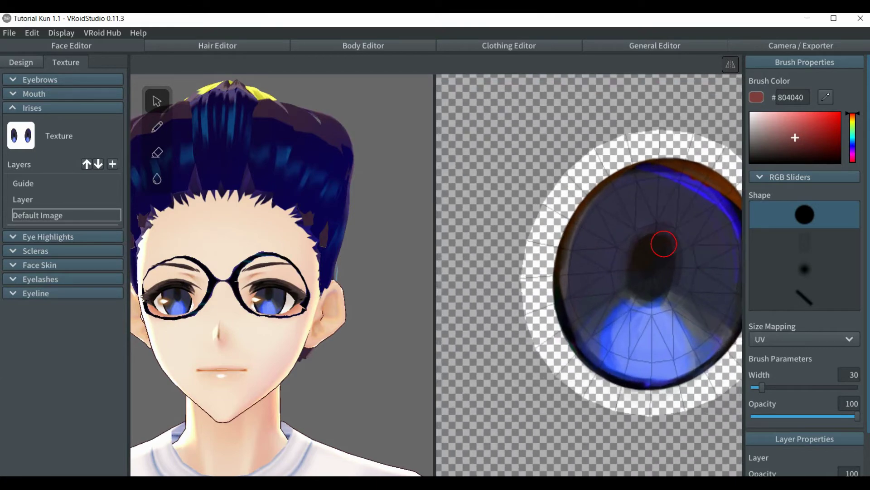
mouse_move(672, 258)
right_mouse_down()
mouse_move(660, 268)
mouse_move(603, 260)
right_mouse_up()
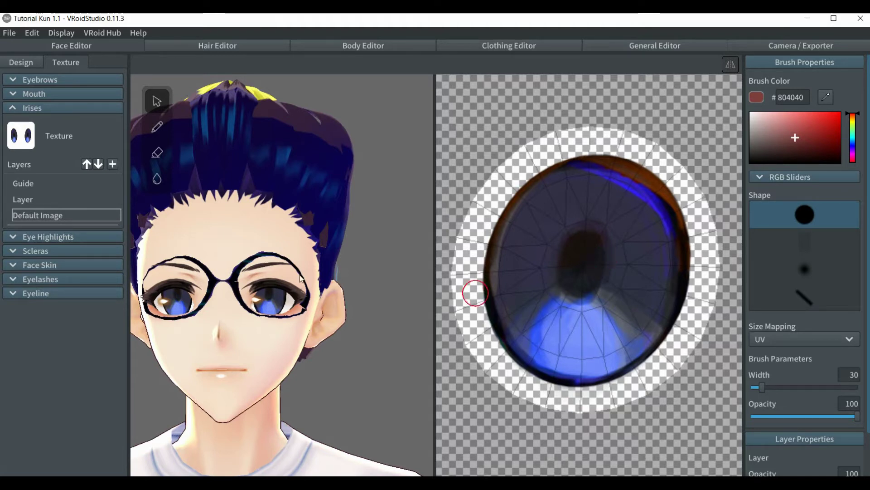
left_click(78, 215)
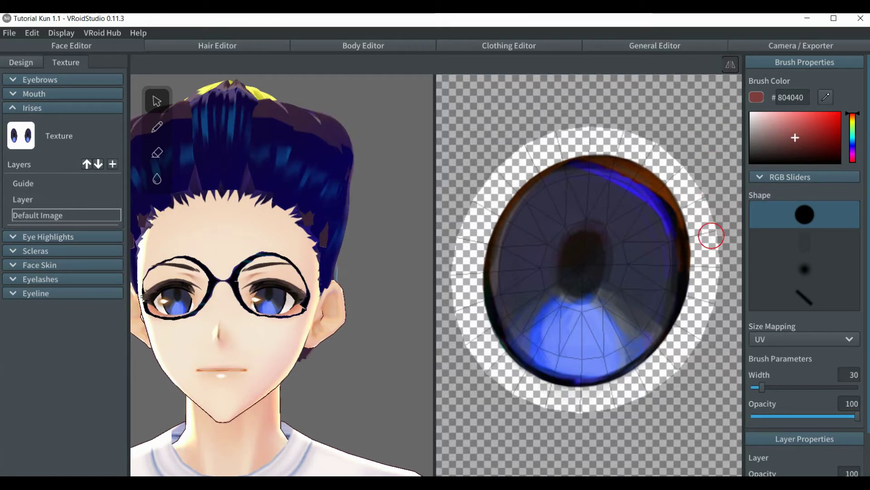
Step: Try erasing a diagonal strip across the iris on the texture, and undo the stroke
left_click(159, 128)
left_click(591, 169)
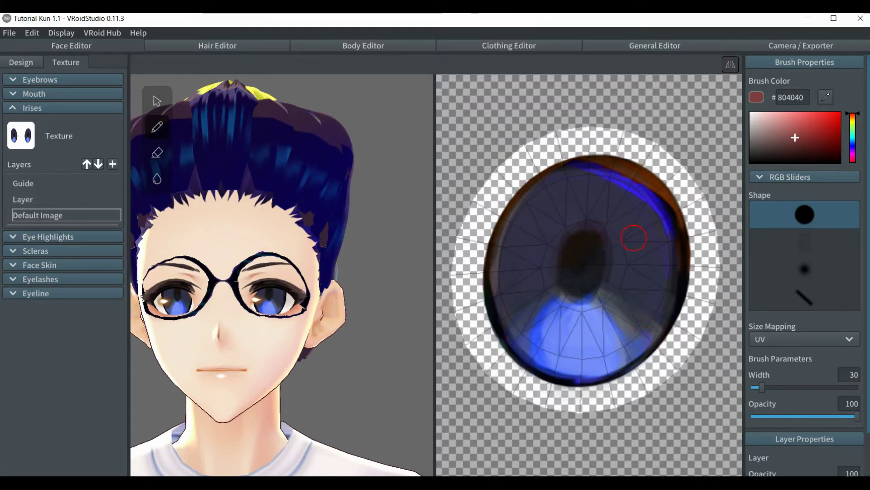
left_click(154, 153)
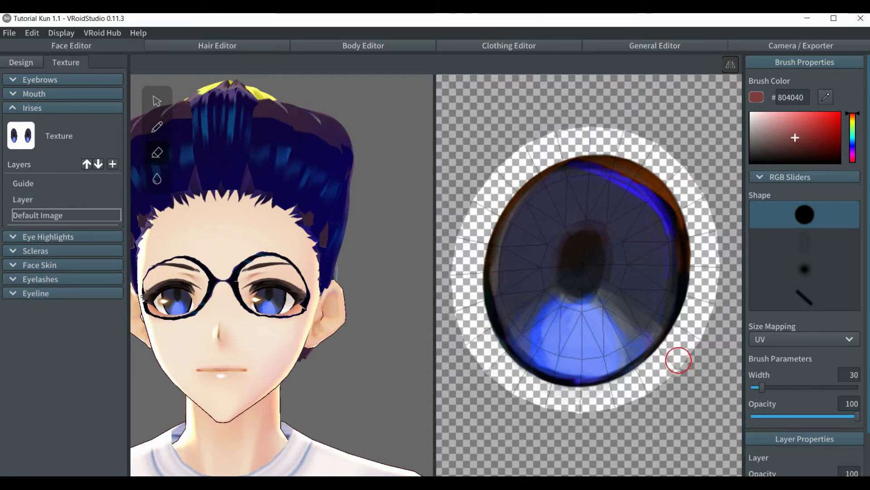
left_click_drag(678, 360, 526, 181)
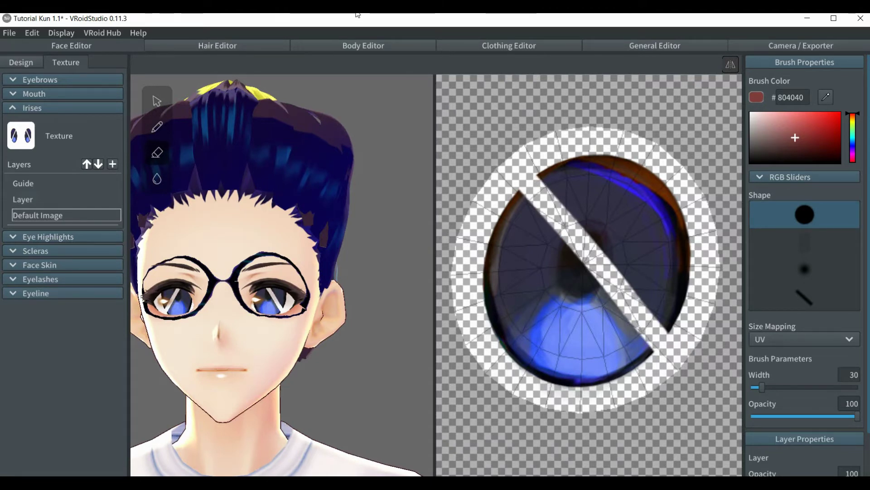
key("ctrl+z")
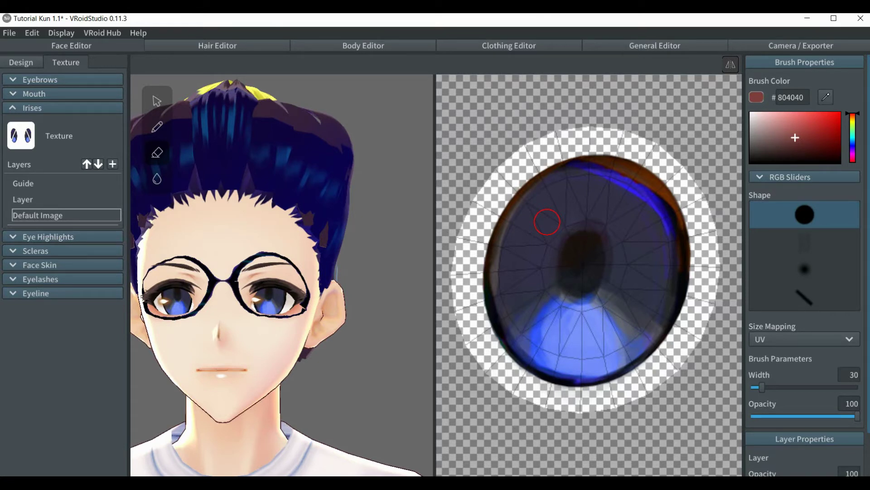
Step: Paint over the blue lower part of the iris in yellow #E8ED62 with the brush at a width of 63
left_click(853, 126)
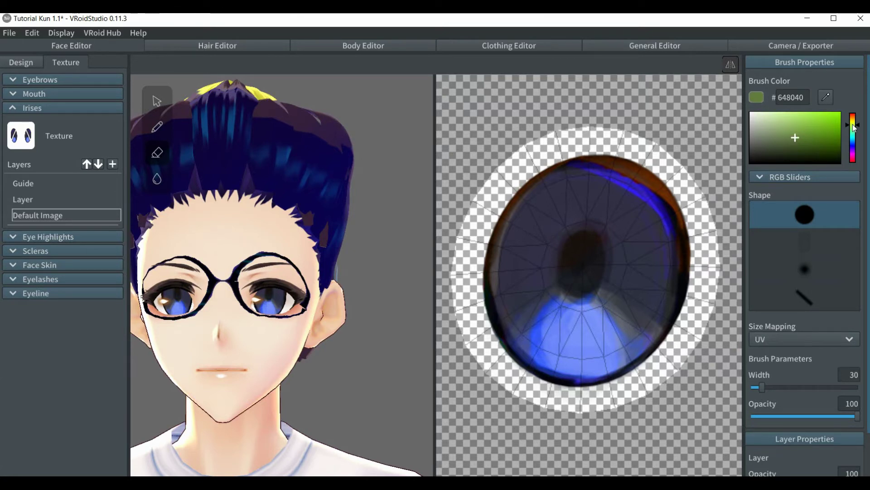
left_click_drag(854, 127, 853, 126)
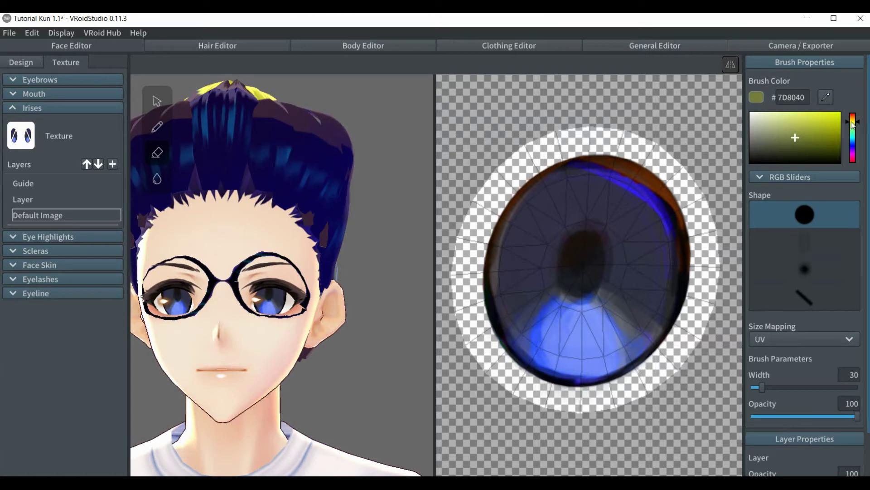
left_click_drag(796, 125, 803, 115)
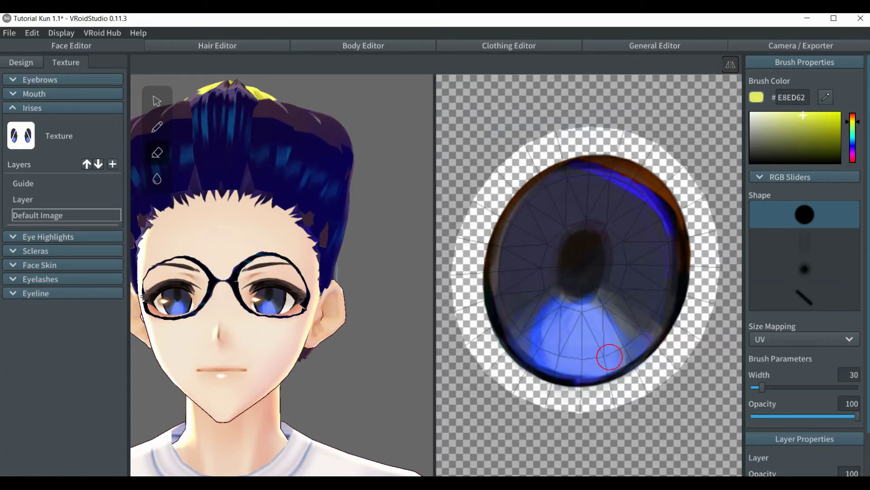
left_click(774, 388)
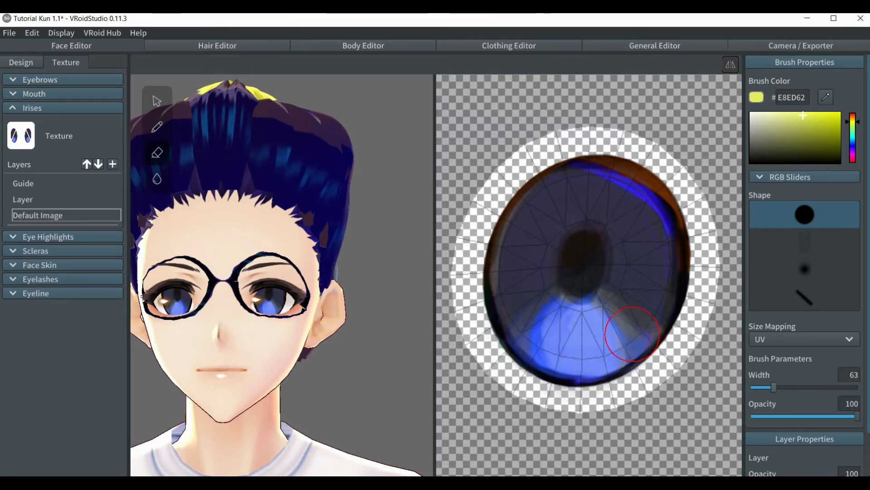
left_click(632, 333)
key("ctrl+z")
left_click(159, 127)
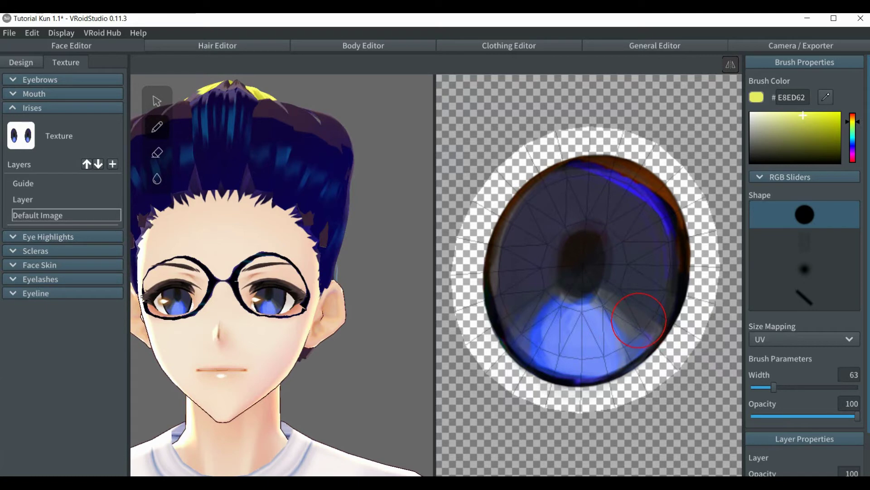
left_click(639, 319)
left_click(638, 319)
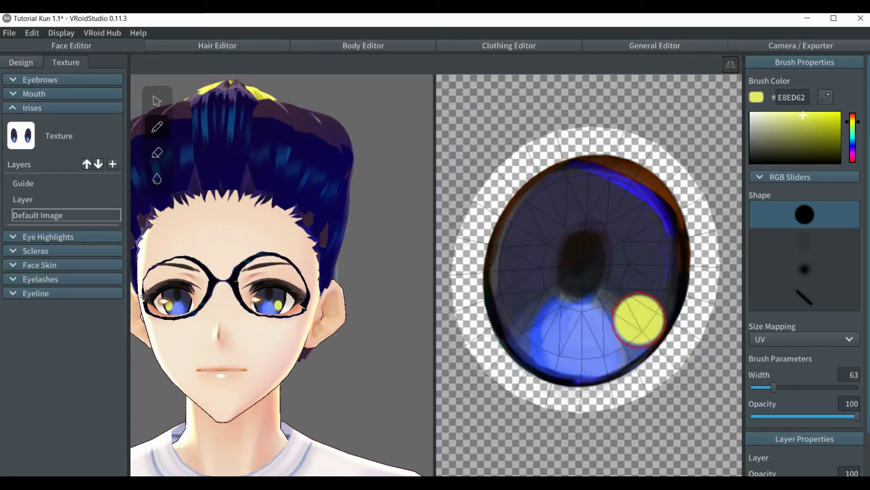
mouse_move(639, 319)
left_mouse_down()
mouse_move(583, 363)
mouse_move(562, 363)
mouse_move(525, 340)
mouse_move(542, 333)
mouse_move(562, 349)
mouse_move(608, 346)
mouse_move(618, 318)
mouse_move(609, 320)
left_mouse_up()
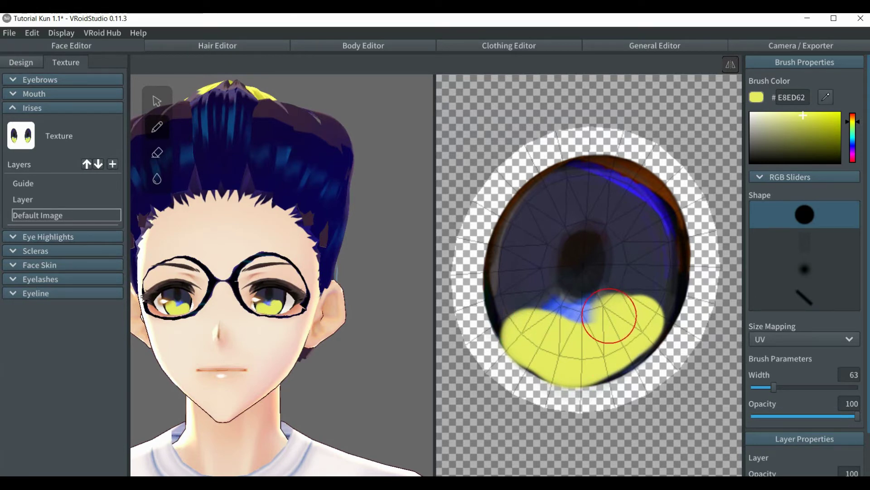
mouse_move(609, 316)
left_mouse_down()
mouse_move(530, 322)
mouse_move(531, 341)
mouse_move(545, 355)
mouse_move(606, 357)
mouse_move(640, 324)
left_mouse_up()
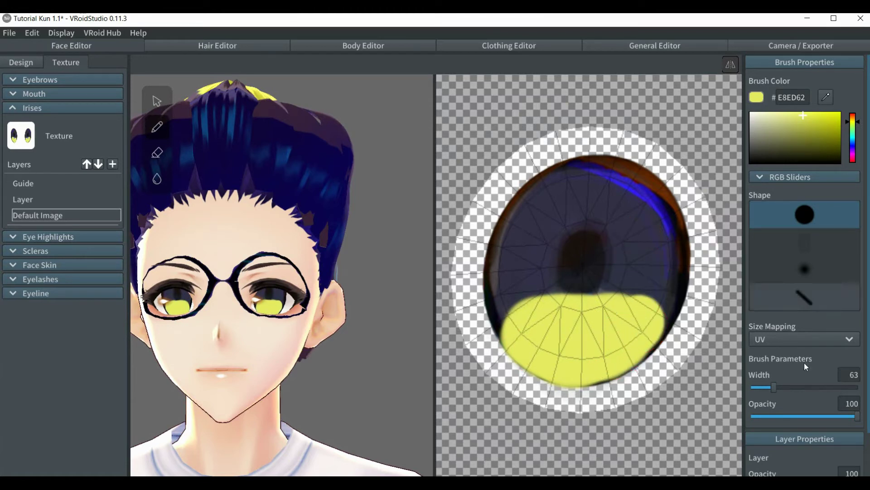
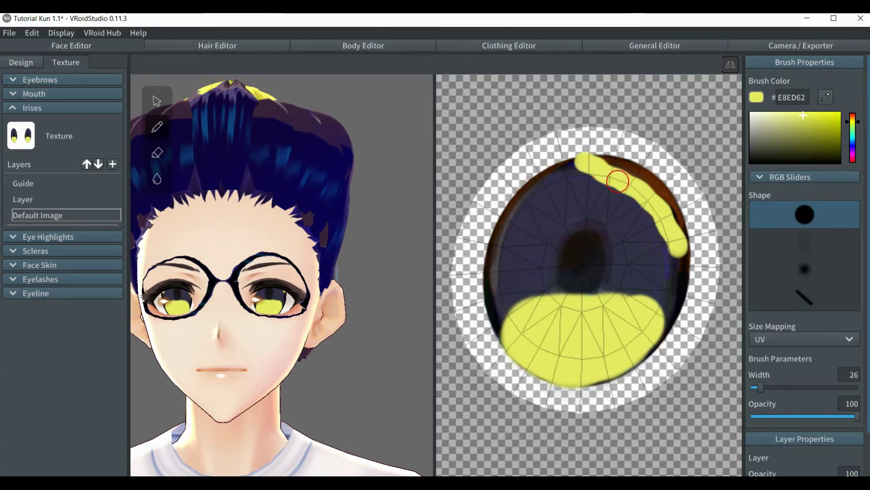
Step: Paint over the dark upper part and sides of the iris in purple #9D59DB with the brush at a width of 56
left_click(156, 180)
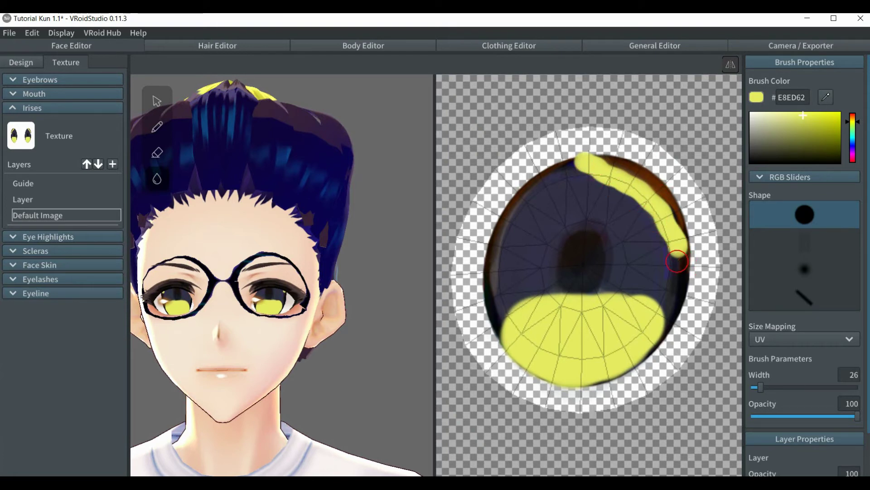
left_click(853, 151)
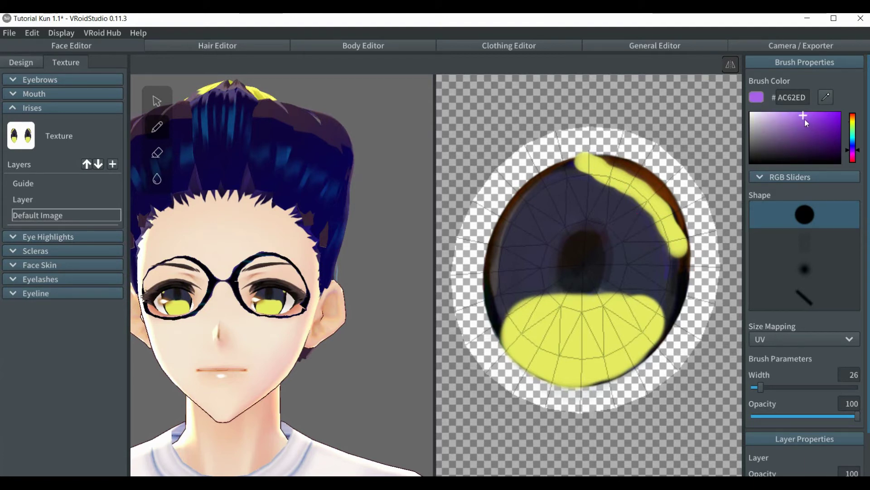
left_click(805, 119)
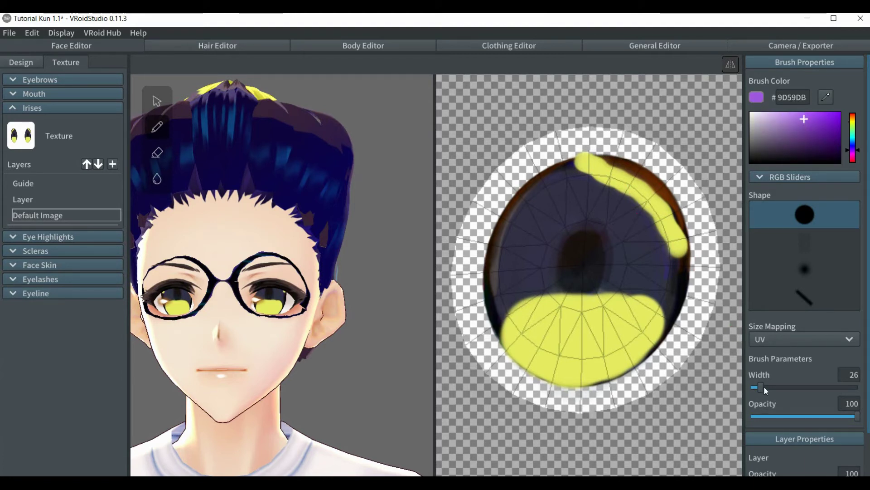
left_click(605, 273)
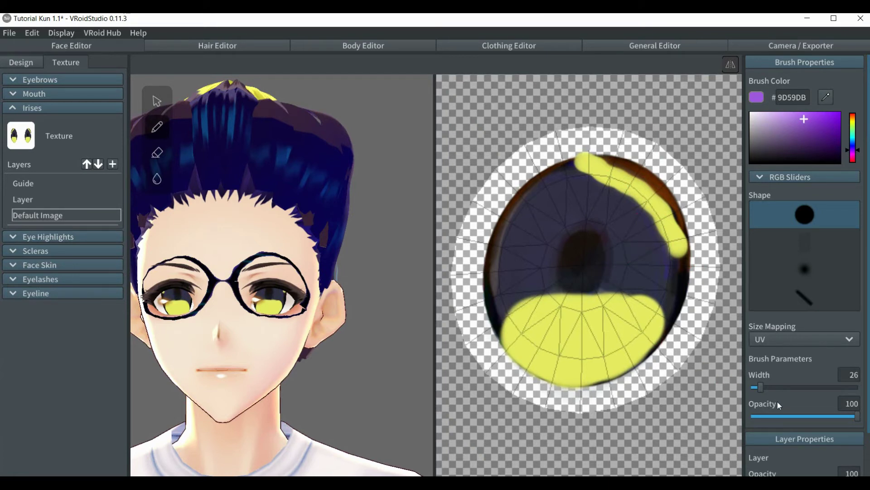
left_click(772, 387)
mouse_move(668, 288)
left_mouse_down()
mouse_move(640, 235)
mouse_move(603, 210)
mouse_move(559, 220)
mouse_move(526, 257)
mouse_move(649, 280)
mouse_move(676, 310)
mouse_move(675, 270)
mouse_move(628, 267)
mouse_move(533, 239)
mouse_move(519, 200)
mouse_move(539, 183)
mouse_move(600, 208)
mouse_move(560, 185)
mouse_move(559, 167)
mouse_move(539, 216)
mouse_move(501, 258)
mouse_move(481, 316)
mouse_move(484, 329)
mouse_move(510, 285)
mouse_move(618, 272)
mouse_move(651, 287)
mouse_move(667, 312)
left_mouse_up()
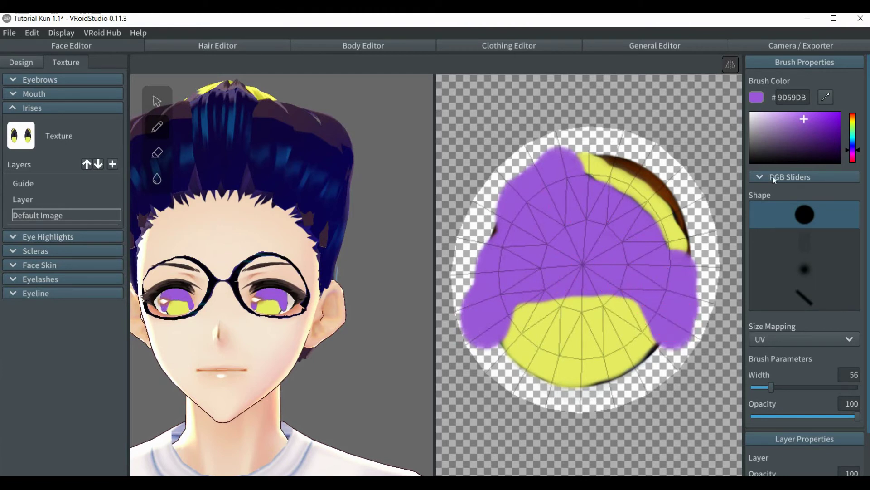
Step: Repaint the purple iris area and its brown outer edge in darker purple #68319A, and erase the paint spilling outside the iris outline
left_click(812, 132)
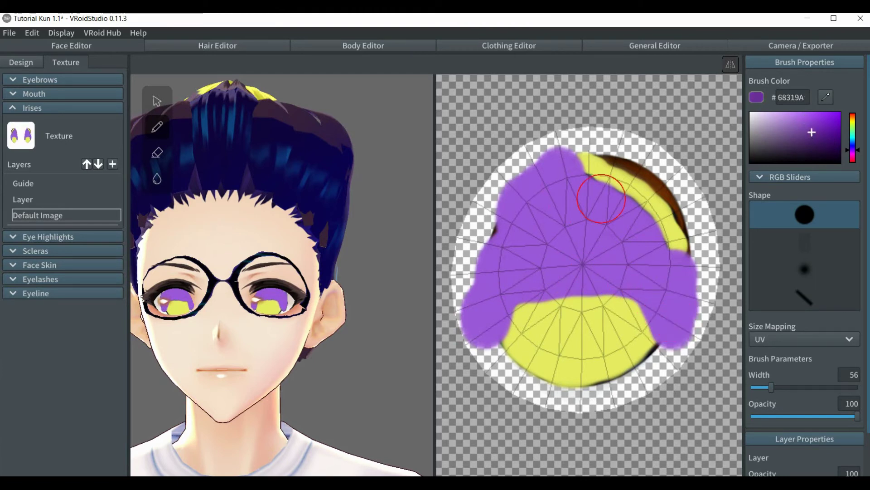
mouse_move(528, 222)
left_mouse_down()
mouse_move(607, 250)
mouse_move(664, 290)
mouse_move(683, 331)
mouse_move(640, 280)
mouse_move(604, 271)
mouse_move(519, 284)
mouse_move(495, 300)
mouse_move(482, 337)
mouse_move(509, 208)
mouse_move(554, 167)
mouse_move(646, 245)
mouse_move(683, 289)
mouse_move(655, 243)
mouse_move(617, 210)
left_mouse_up()
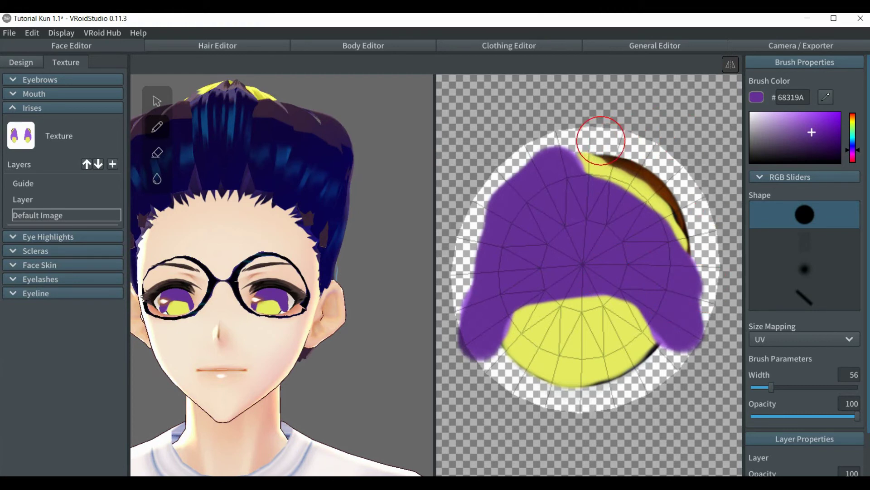
mouse_move(601, 140)
left_mouse_down()
mouse_move(614, 140)
mouse_move(662, 179)
mouse_move(705, 230)
mouse_move(711, 256)
left_mouse_up()
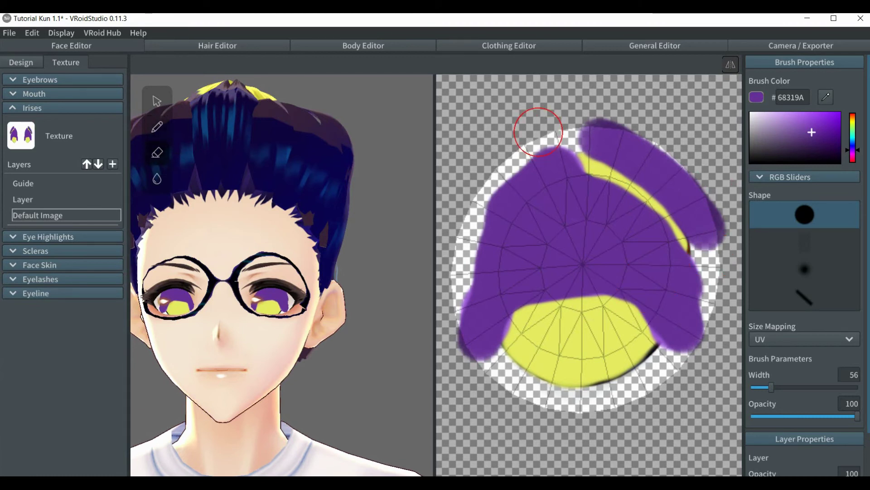
mouse_move(538, 131)
left_mouse_down()
mouse_move(566, 135)
mouse_move(549, 136)
mouse_move(492, 188)
mouse_move(459, 275)
mouse_move(467, 339)
mouse_move(487, 359)
mouse_move(467, 275)
left_mouse_up()
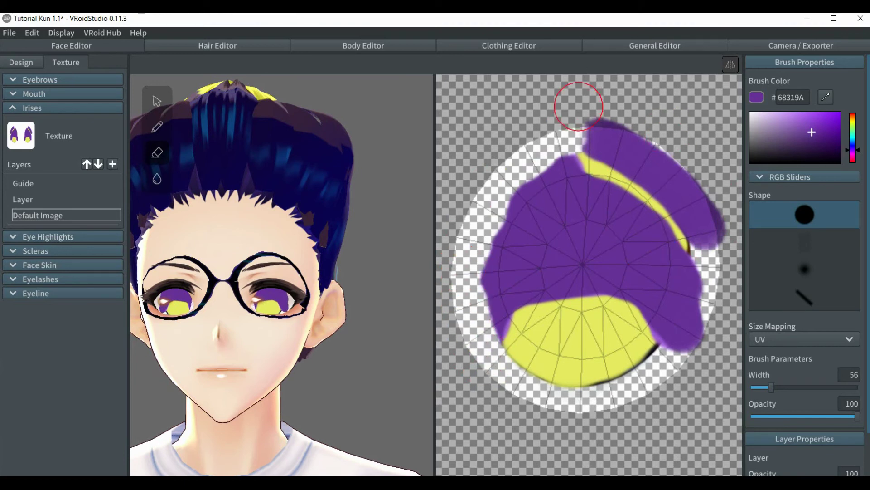
mouse_move(486, 198)
left_mouse_down()
mouse_move(561, 132)
mouse_move(626, 131)
mouse_move(660, 150)
mouse_move(713, 231)
mouse_move(694, 347)
mouse_move(680, 359)
mouse_move(704, 275)
mouse_move(707, 206)
left_mouse_up()
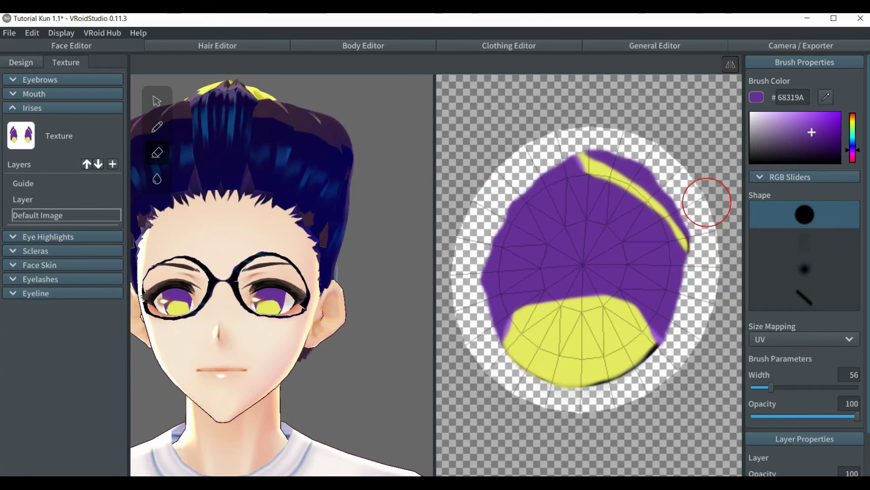
Step: Paint a round pupil in near-black #242225 at the center of the iris with the brush at a width of 93
left_click(757, 156)
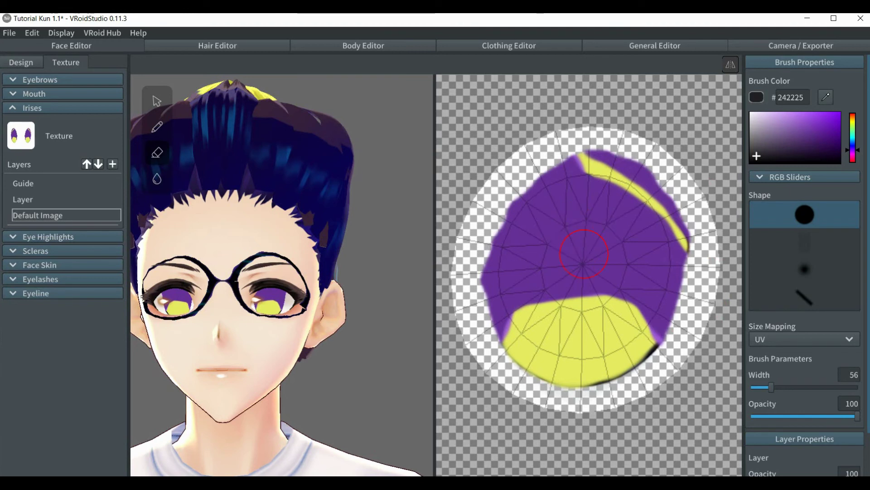
left_click_drag(771, 387, 785, 387)
left_click(587, 267)
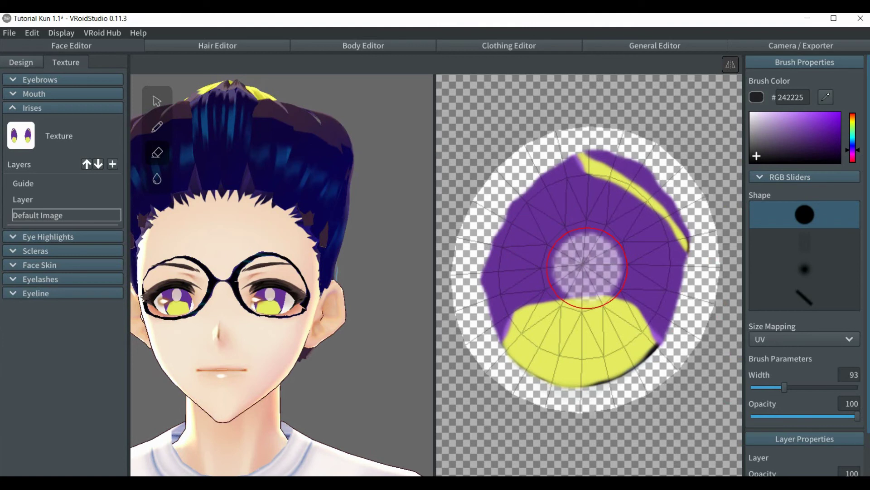
key("ctrl+z")
left_click(150, 123)
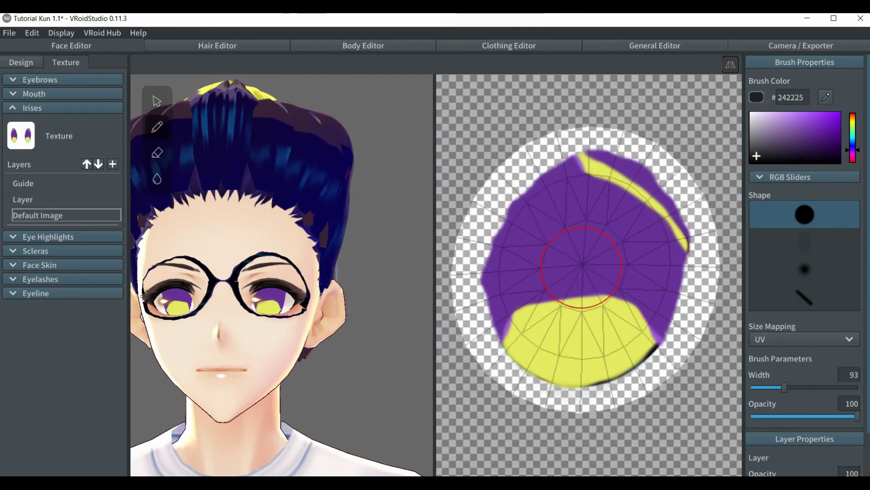
left_click(581, 267)
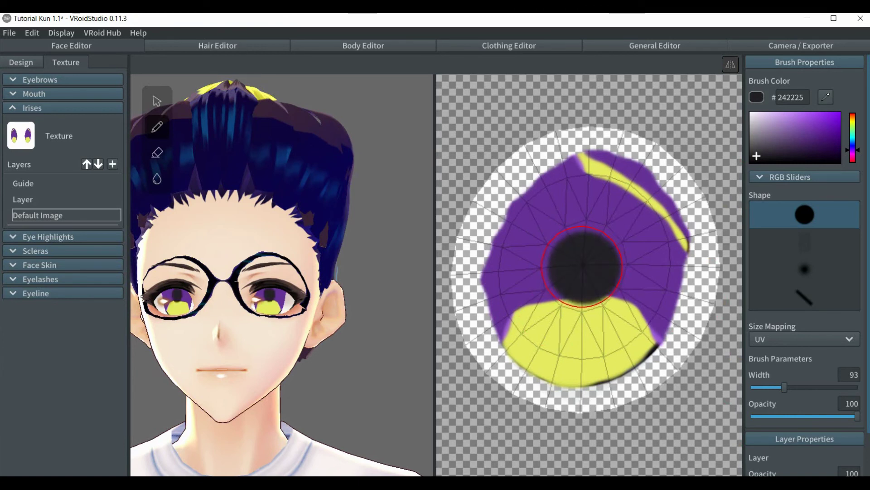
mouse_move(582, 267)
left_mouse_down()
mouse_move(594, 270)
mouse_move(583, 254)
mouse_move(573, 272)
mouse_move(592, 255)
mouse_move(583, 262)
mouse_move(579, 253)
mouse_move(597, 258)
mouse_move(599, 273)
mouse_move(589, 254)
mouse_move(597, 252)
left_mouse_up()
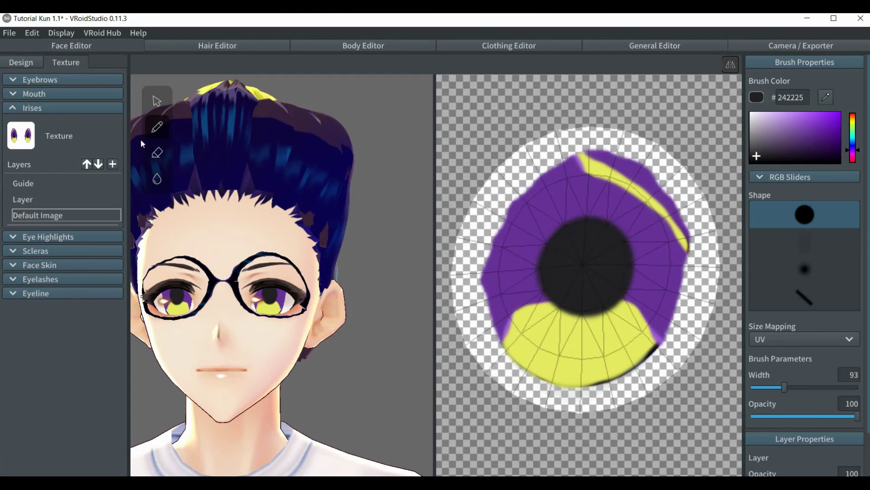
Step: Erase the uneven upper edges of the iris to round off its outline
left_click(155, 154)
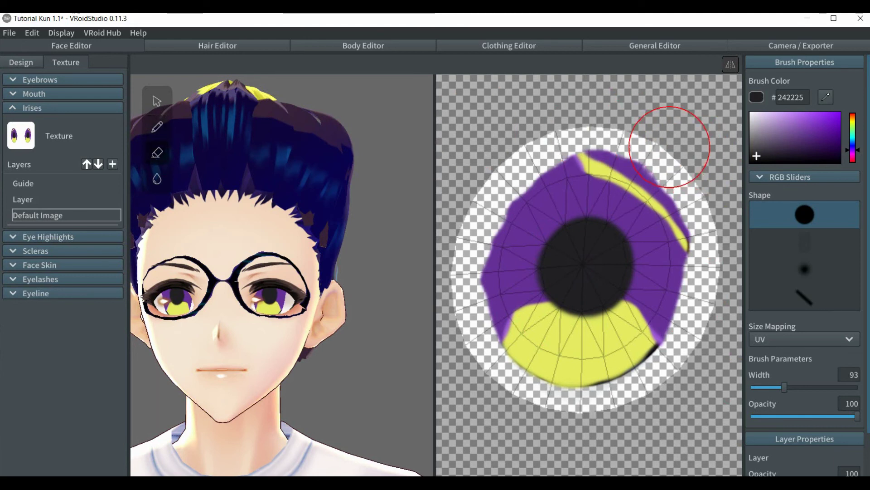
mouse_move(652, 137)
left_mouse_down()
mouse_move(605, 121)
mouse_move(576, 126)
left_mouse_up()
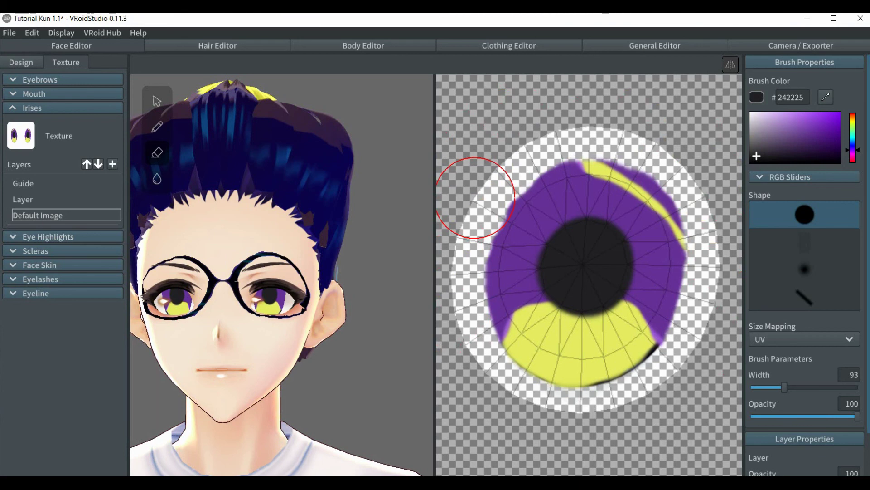
Step: Examine both painted irises on the texture and the recolored eyes on the face up close from the face's Design view
scroll(475, 197, "down", 3)
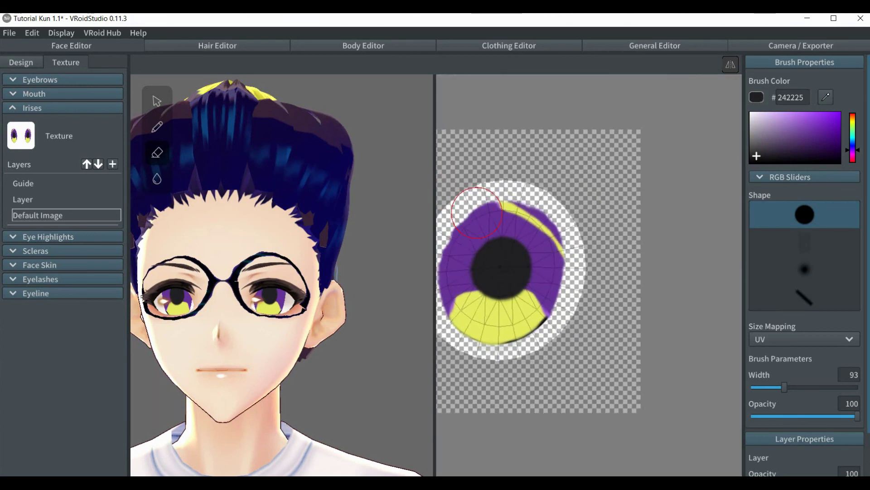
scroll(547, 278, "up", 5)
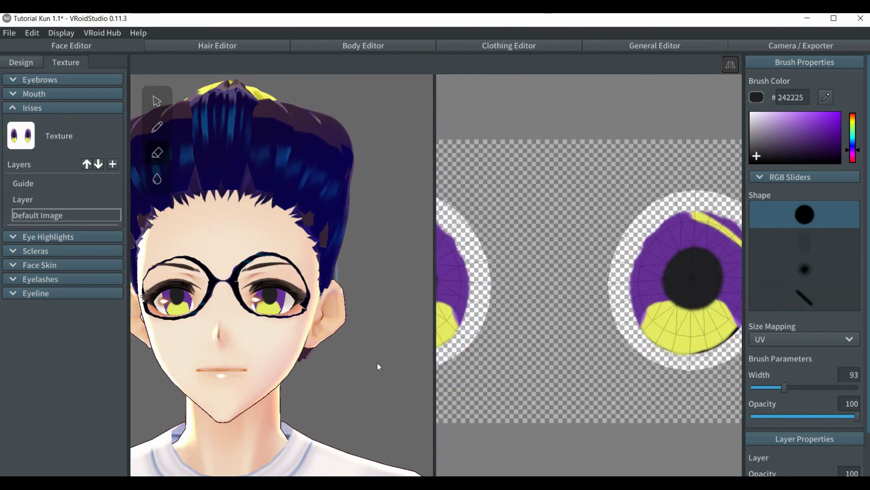
right_click_drag(377, 366, 405, 371)
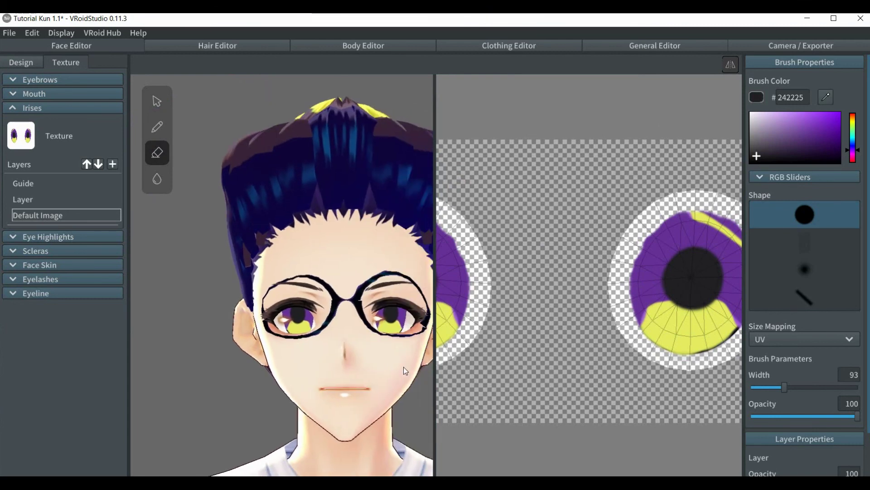
left_click(24, 62)
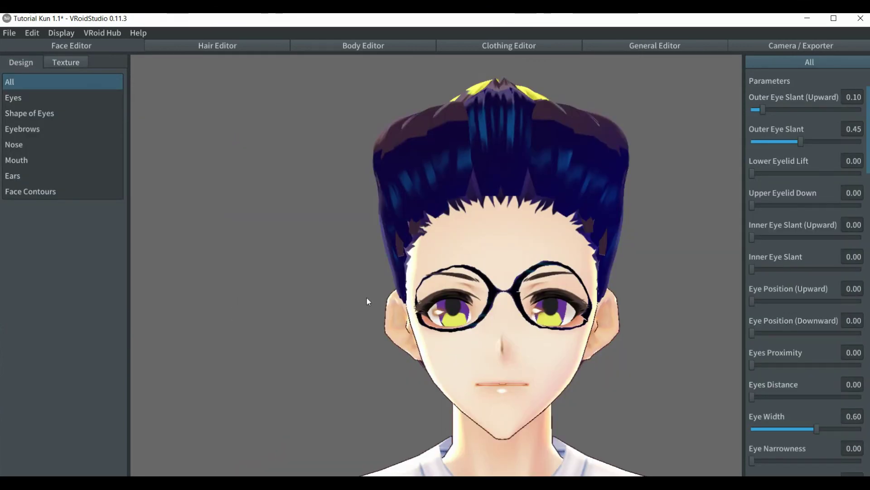
scroll(377, 298, "up", 5)
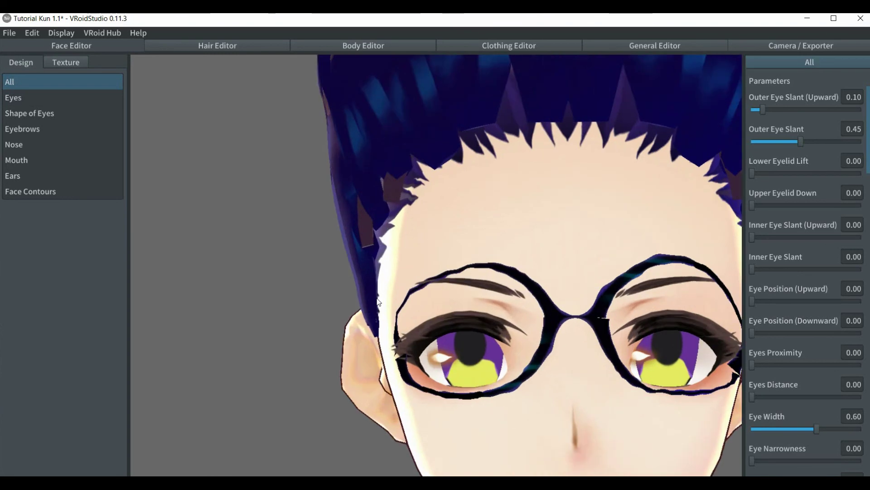
right_click_drag(574, 341, 558, 339)
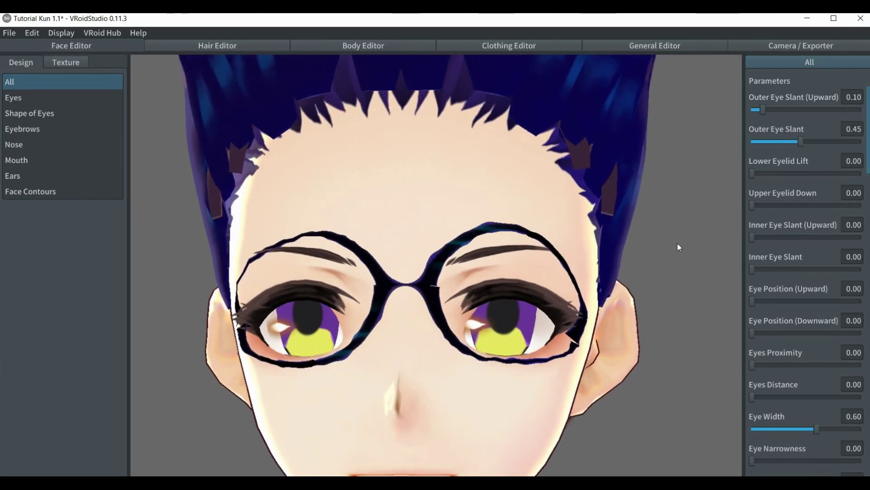
mouse_move(678, 252)
right_mouse_down()
mouse_move(638, 258)
mouse_move(686, 254)
right_mouse_up()
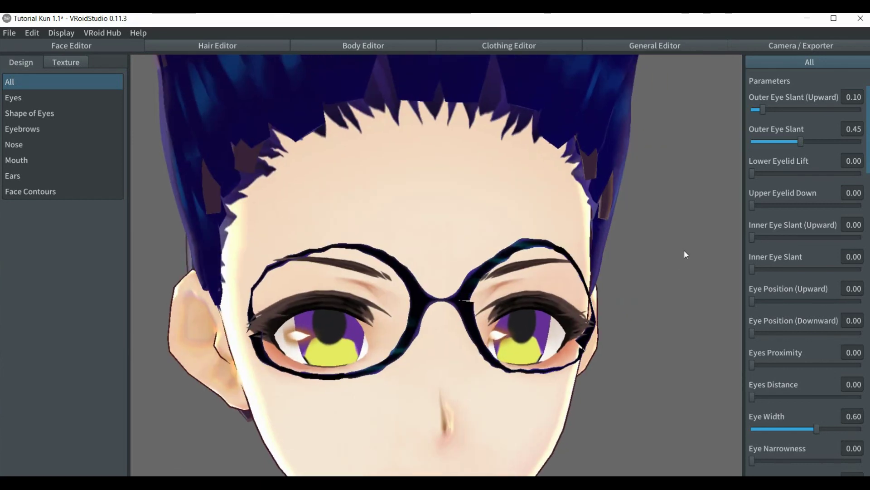